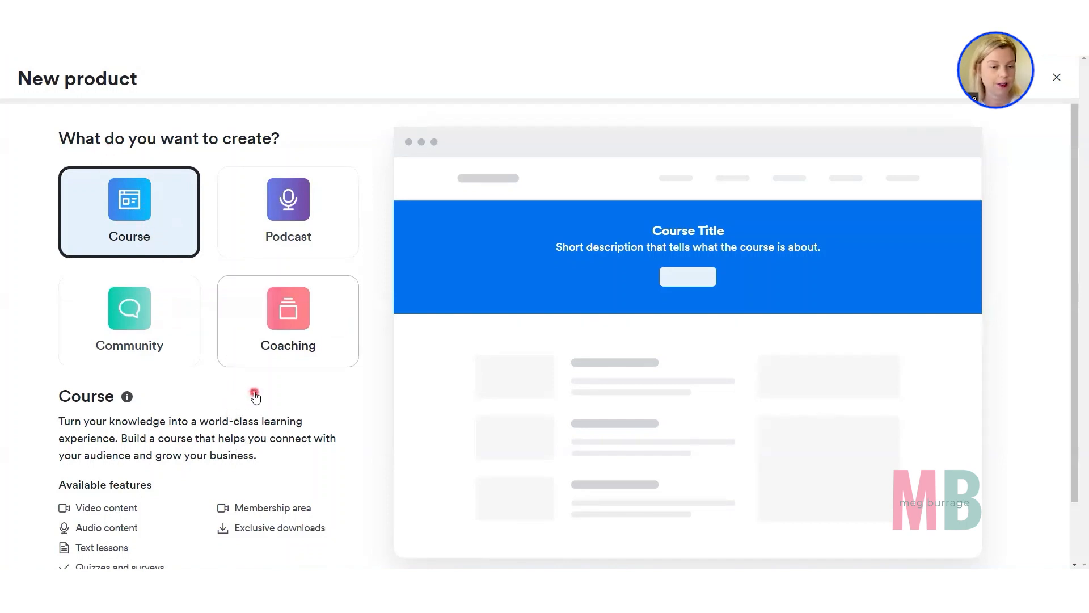
- Start a course titled "Meg's Amazing Course" with description "Blurb here about the amazing course" and automatic content generation turned off
scroll(256, 396, down, 1)
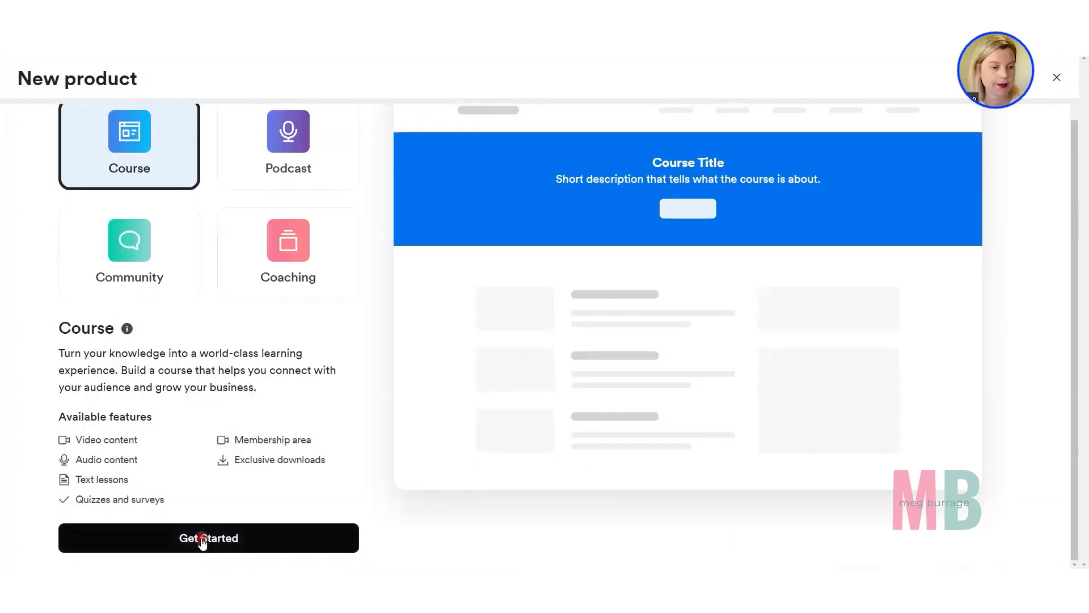
click(202, 537)
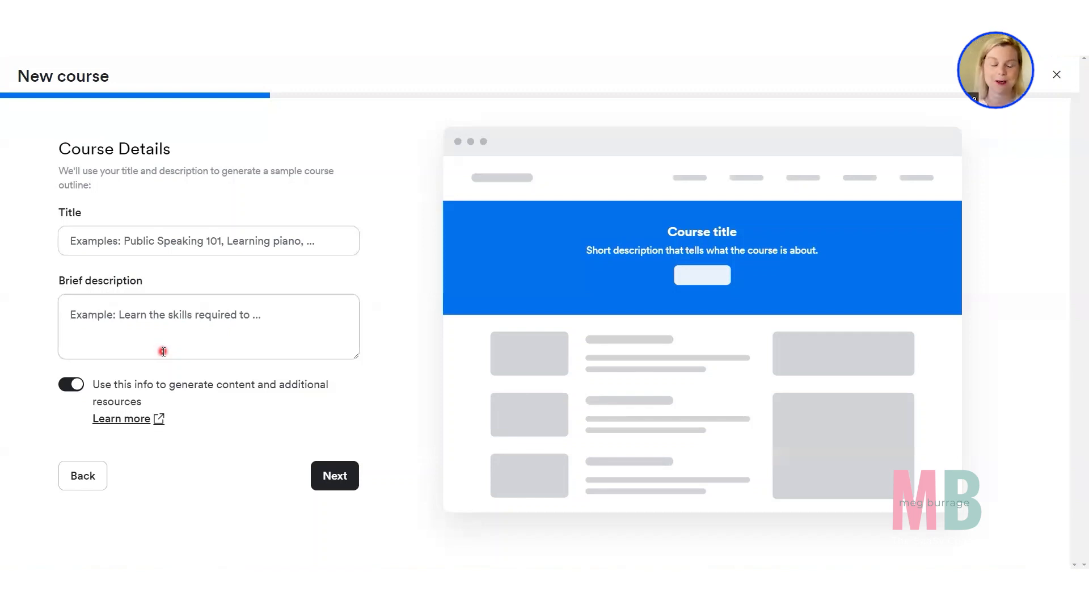
click(73, 386)
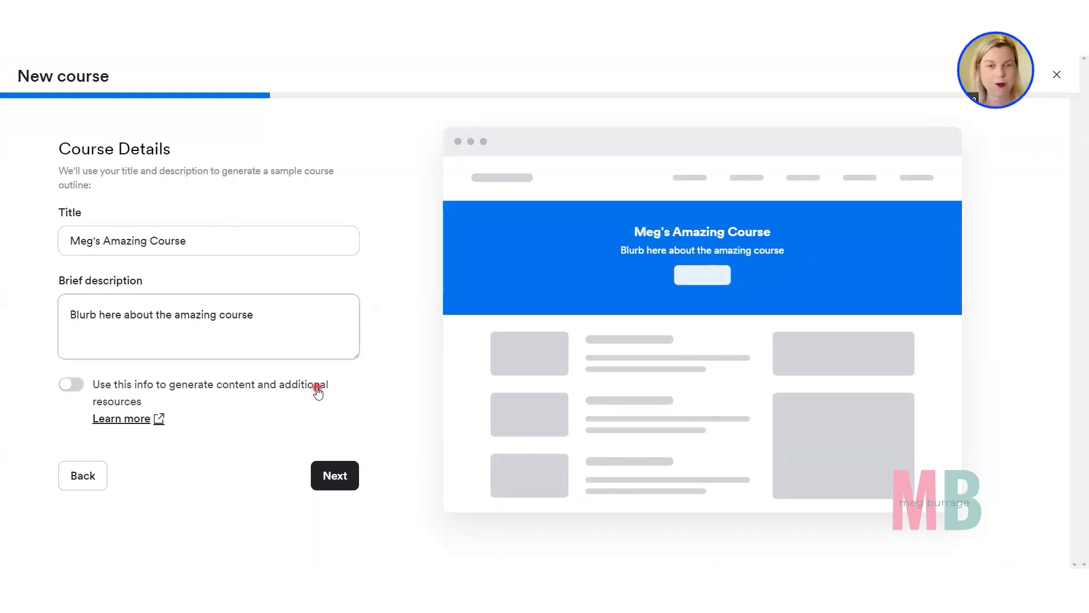
click(328, 480)
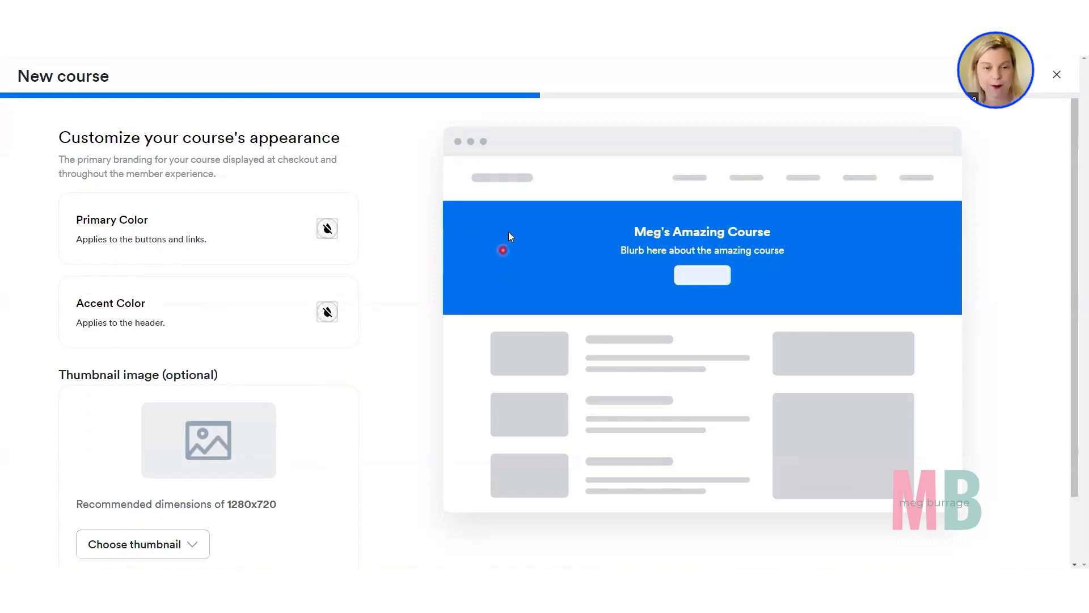
- Set the course's primary color to bright pink and its accent color to medium teal
click(327, 230)
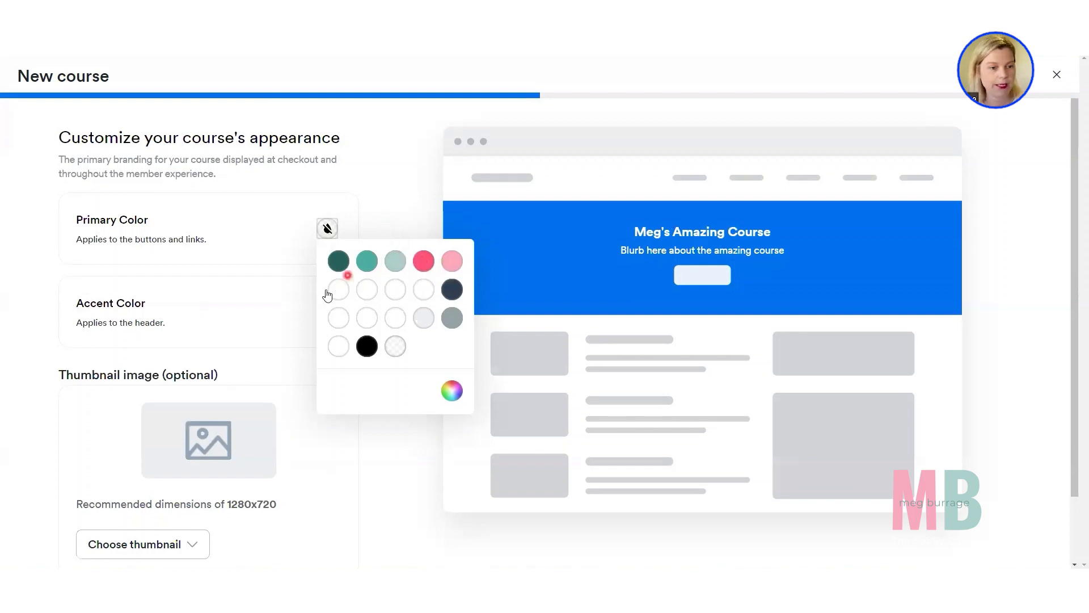
click(389, 213)
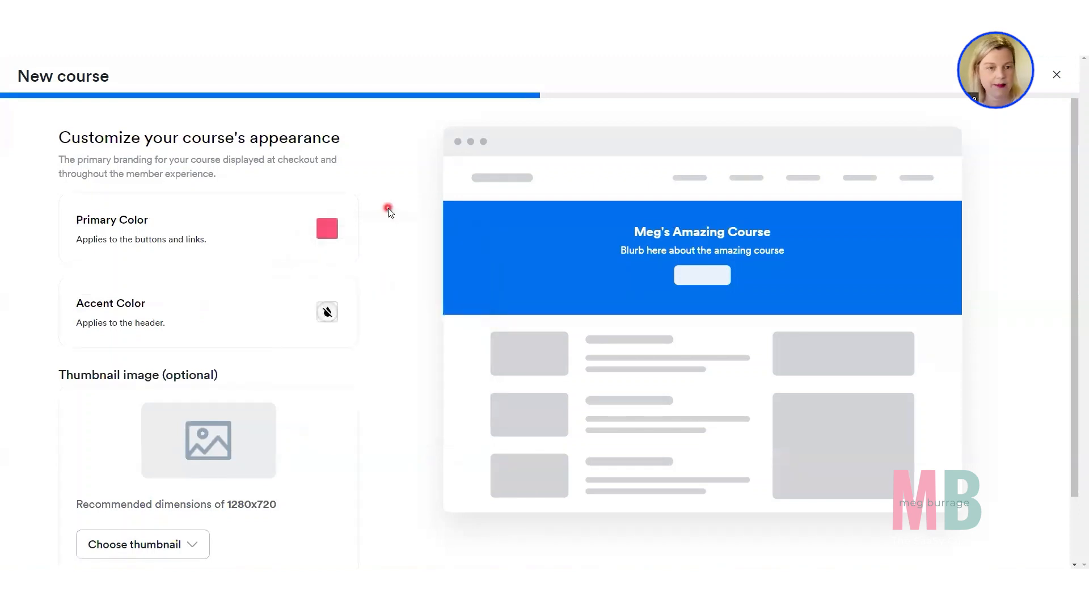
click(328, 312)
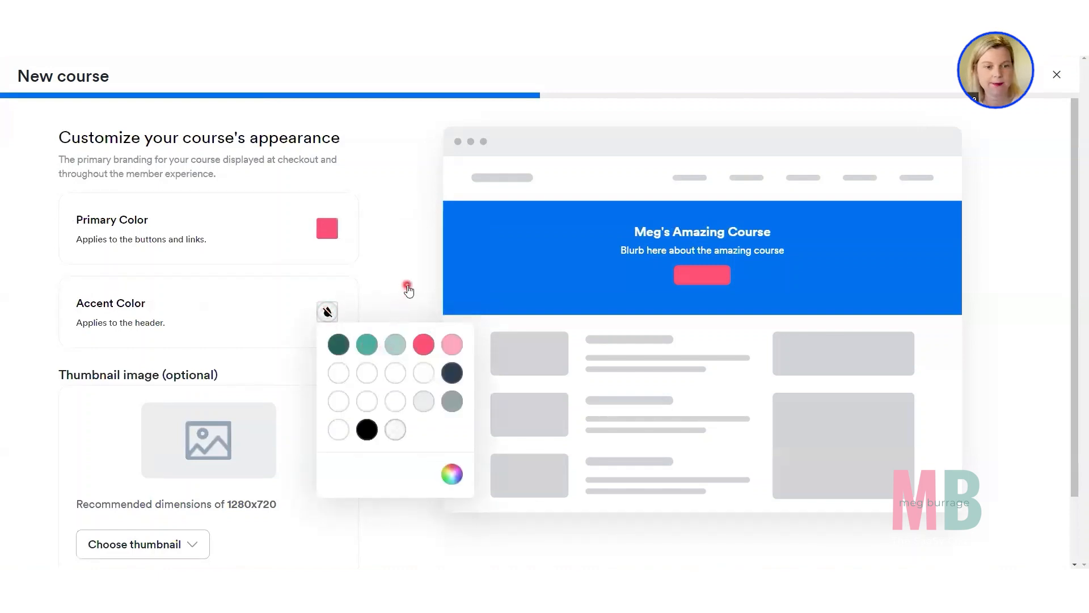
click(366, 342)
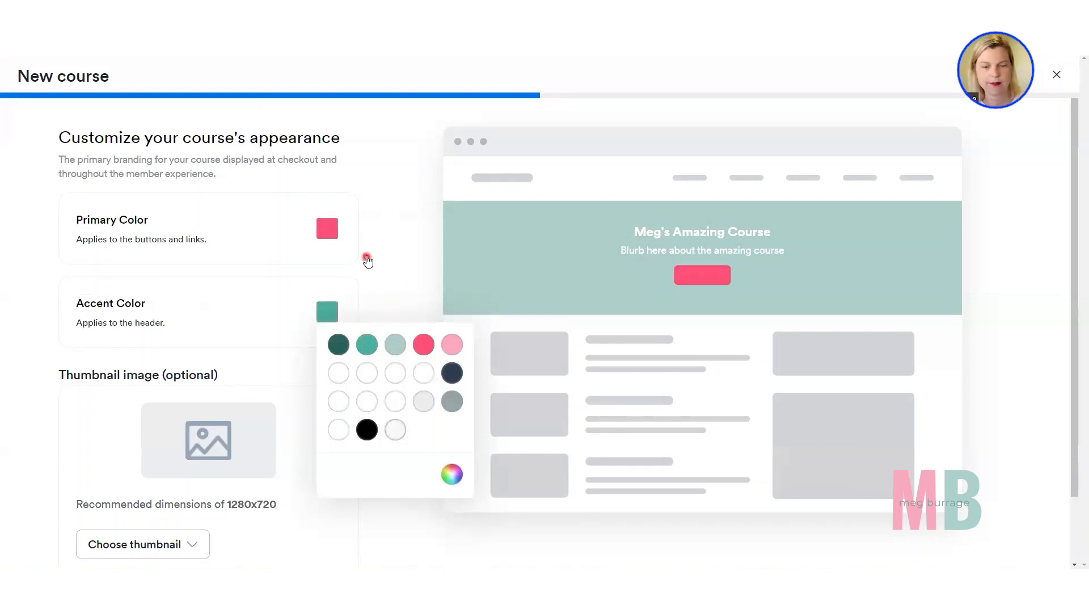
click(369, 265)
scroll(370, 268, down, 2)
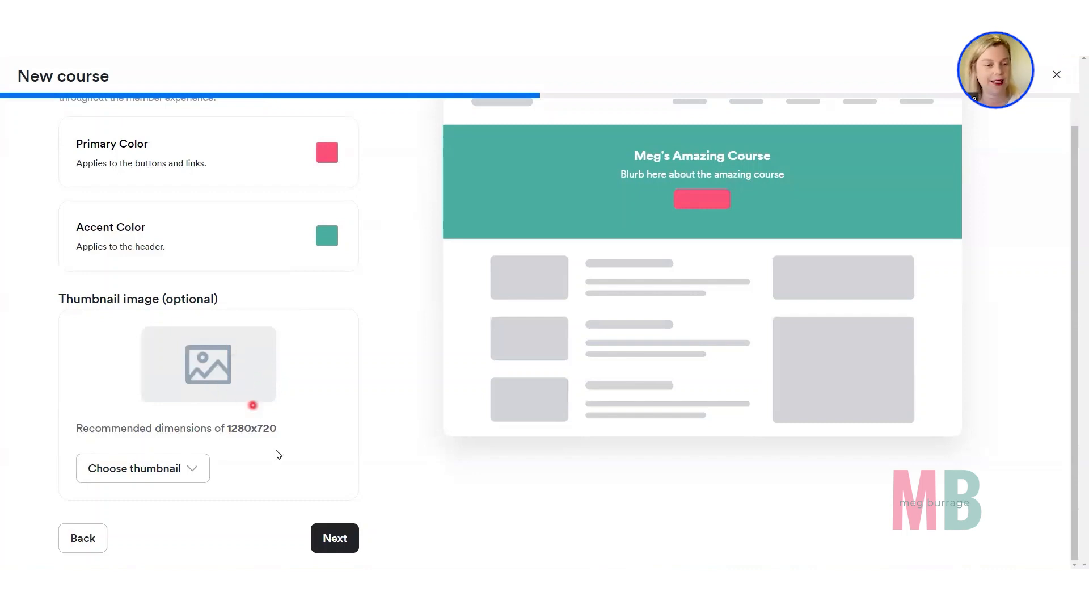
- Skip the thumbnail image and finish creating the course with Free pricing
click(334, 538)
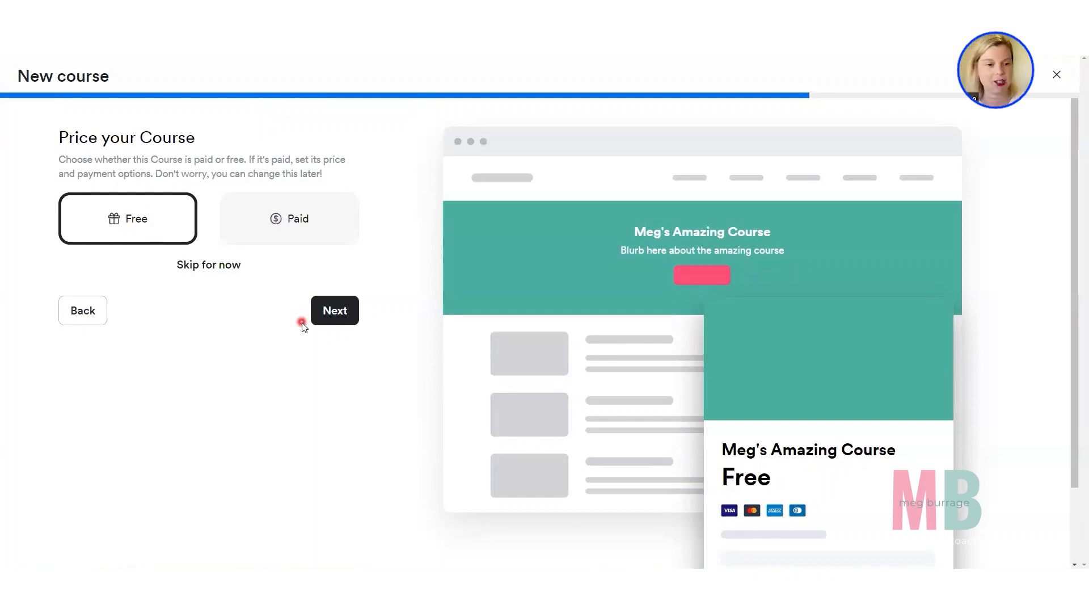
click(336, 316)
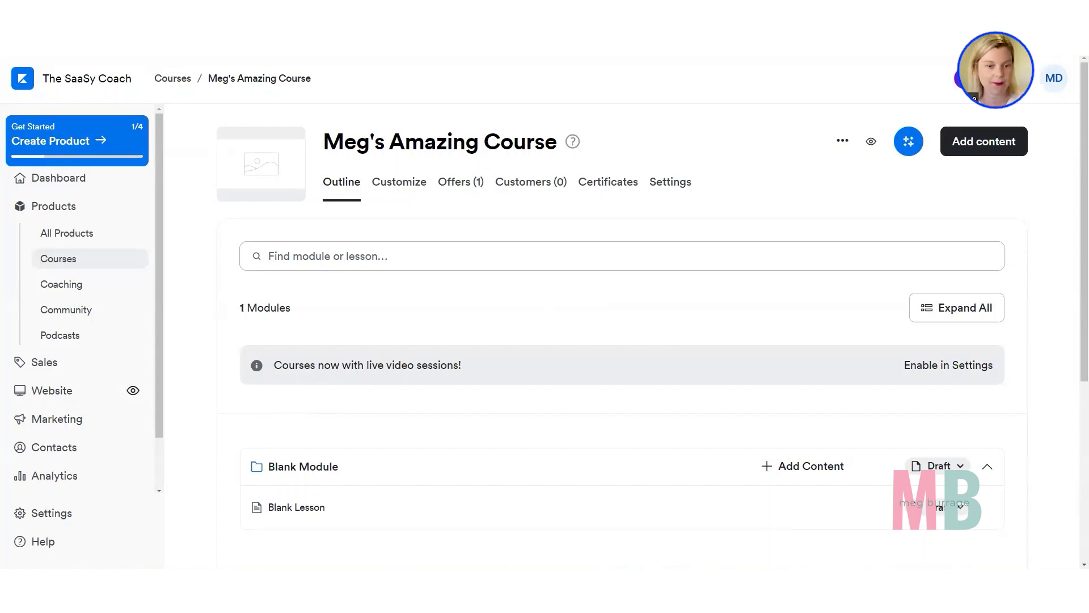
- Upload multiple videos to the course by importing the "30 Day Accelerator" folder from Google Drive
click(1011, 142)
click(986, 151)
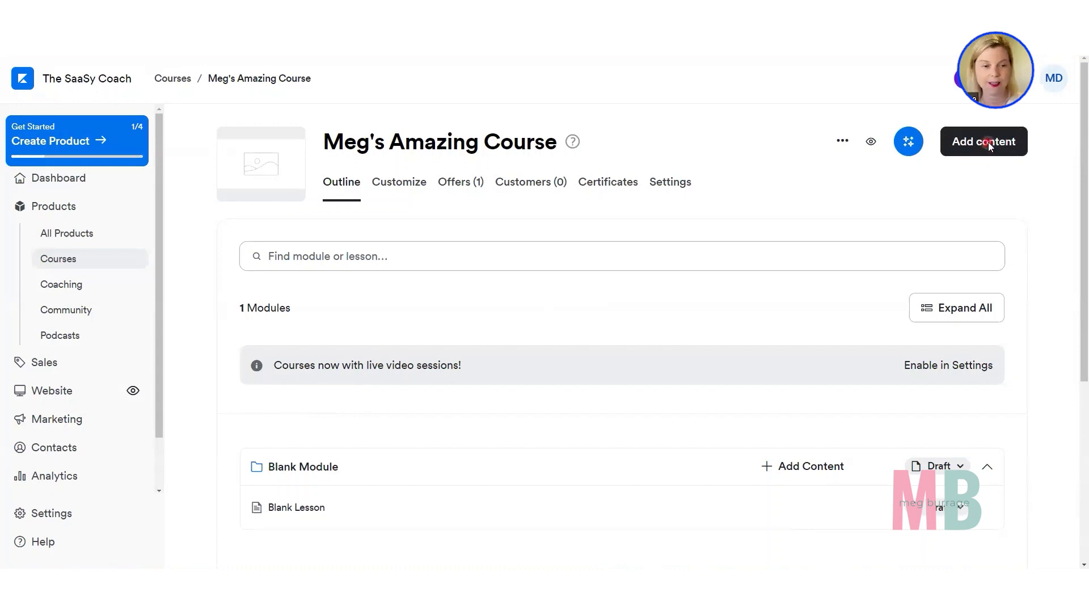
click(971, 145)
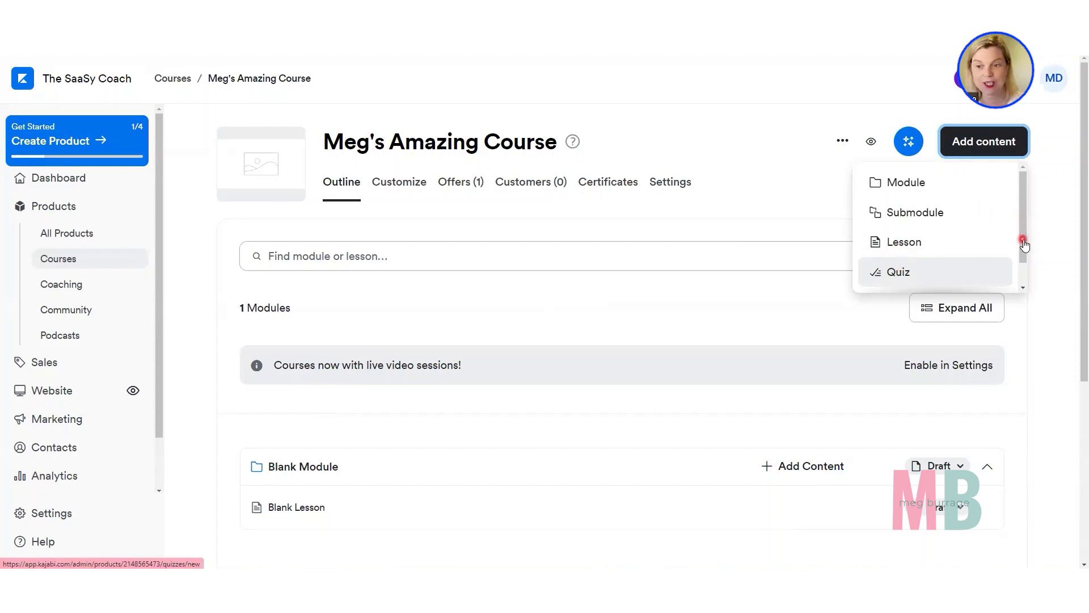
scroll(1023, 244, down, 1)
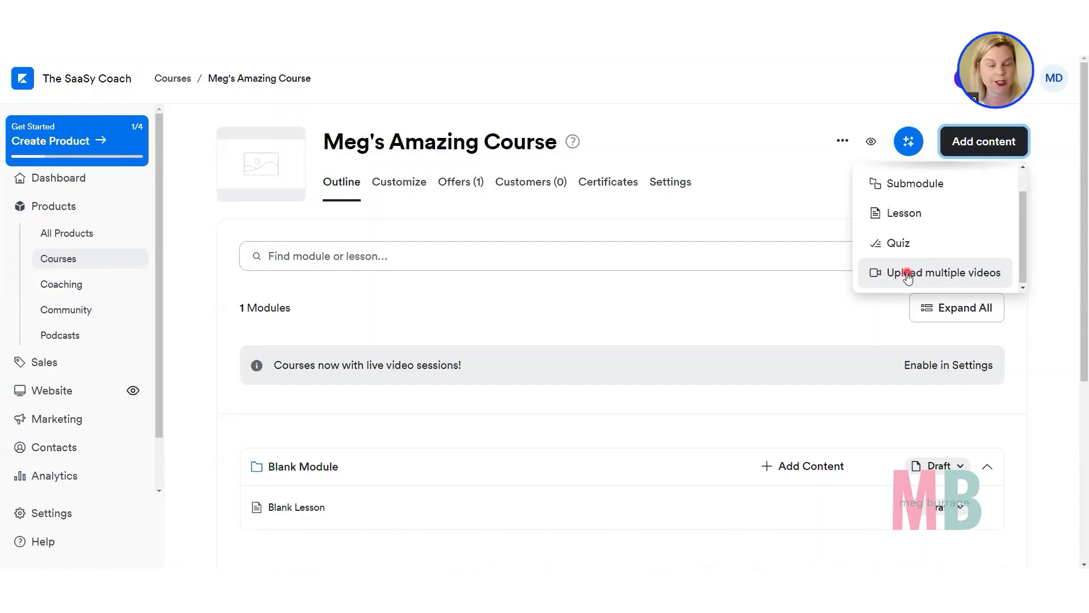
click(907, 275)
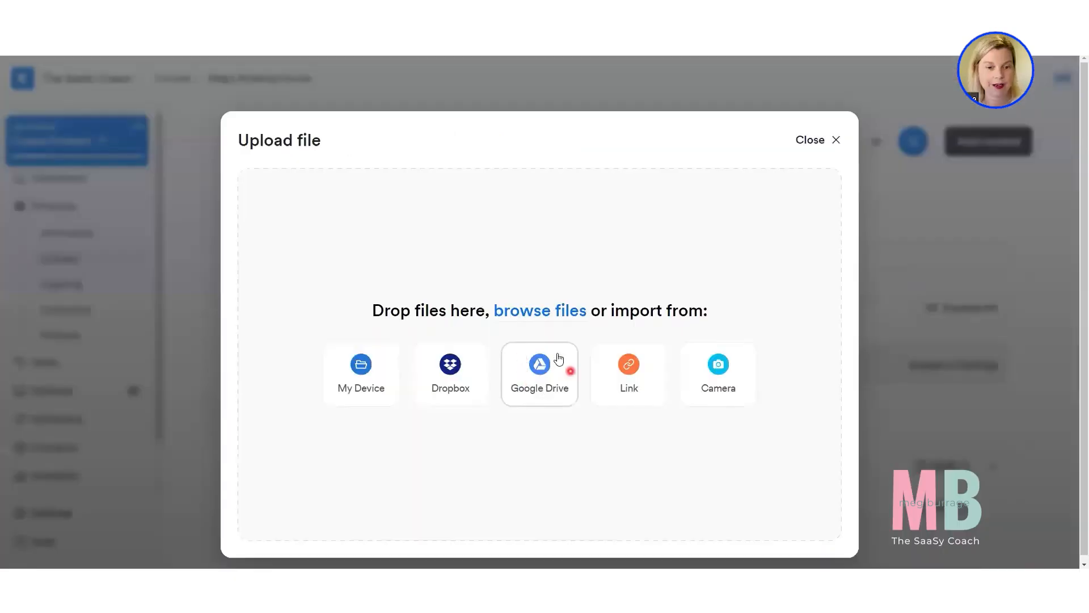
click(537, 386)
click(564, 443)
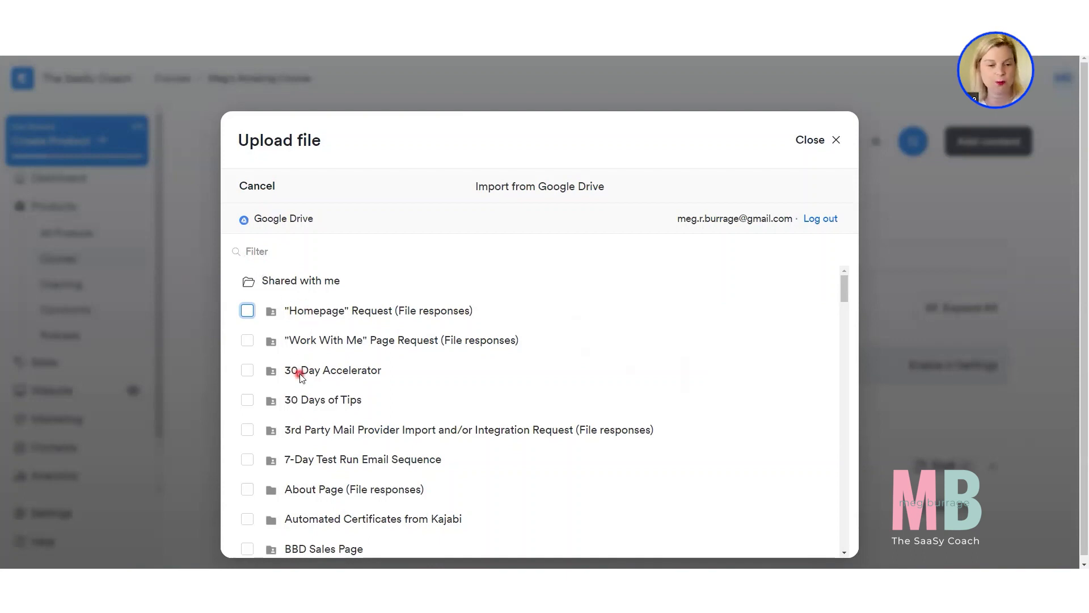
click(248, 370)
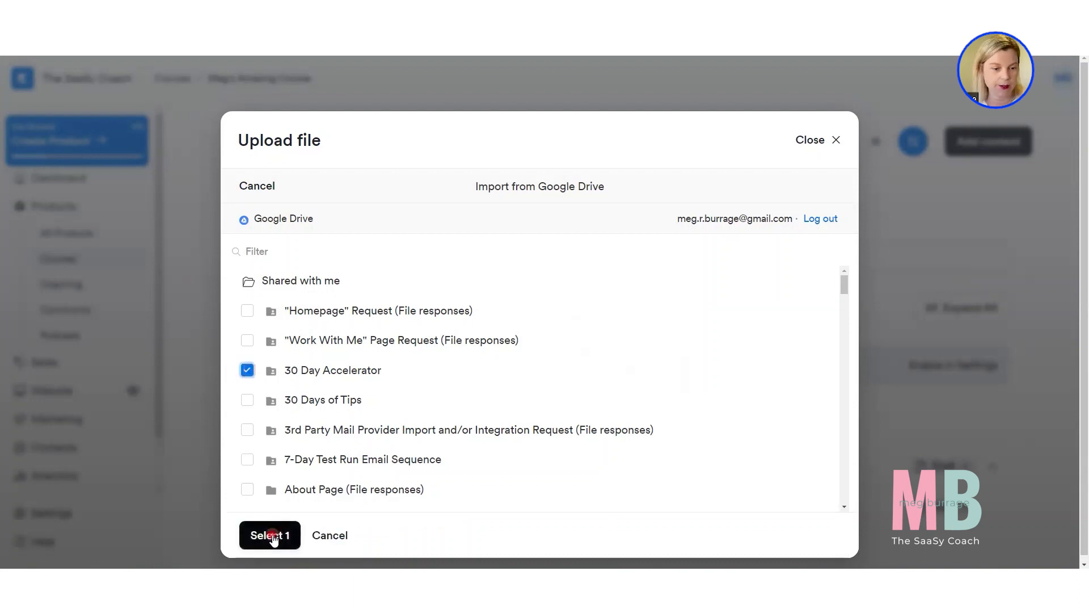
click(271, 535)
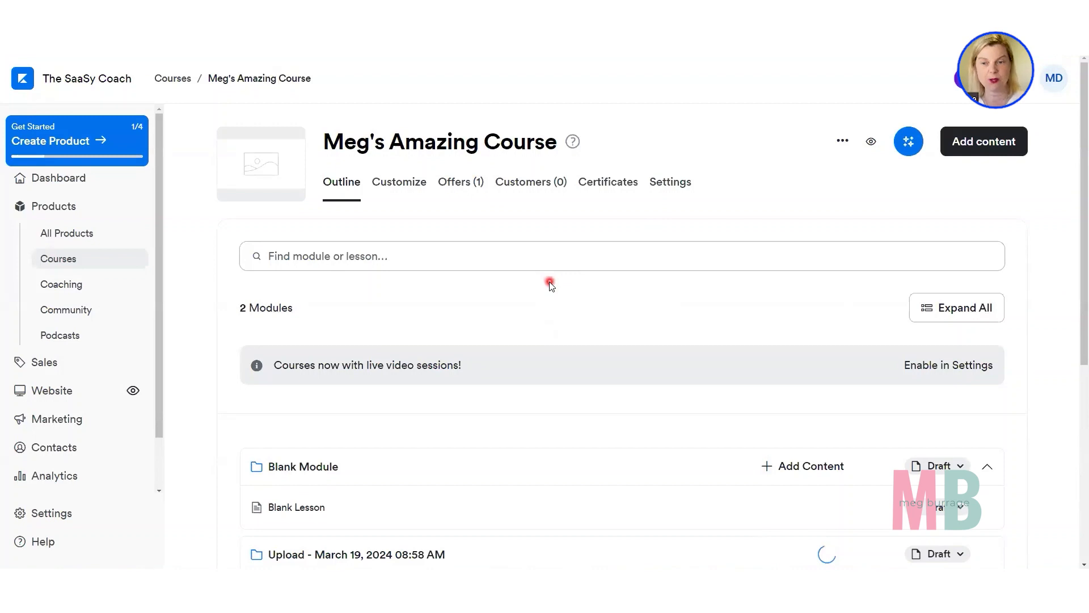
- Examine the blank module and the uploaded video lessons in the course outline, and review the content types available to add
scroll(551, 281, down, 1)
scroll(550, 284, down, 3)
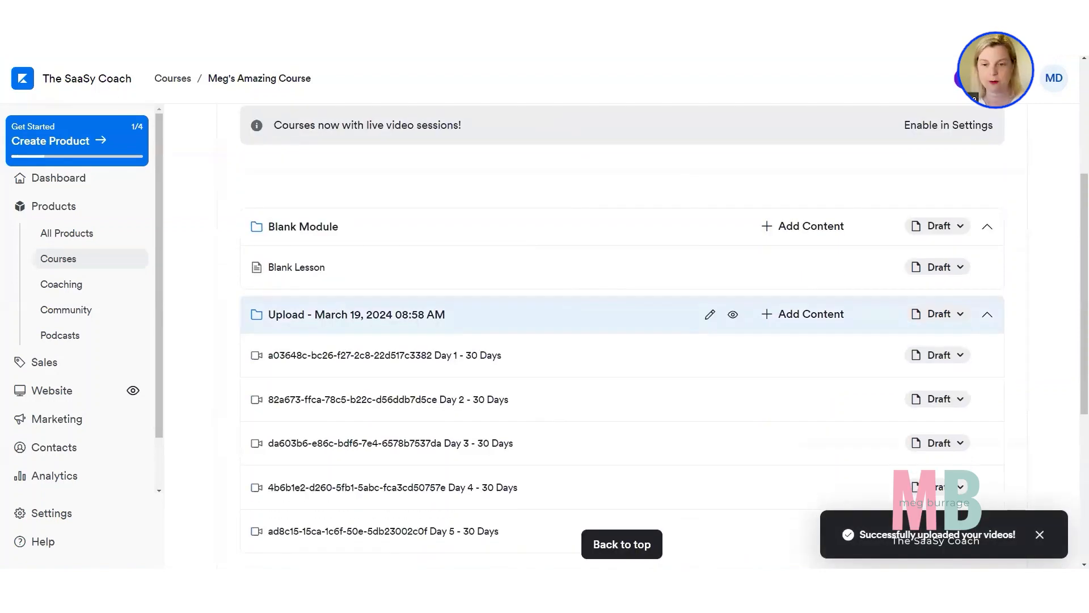
scroll(509, 320, down, 2)
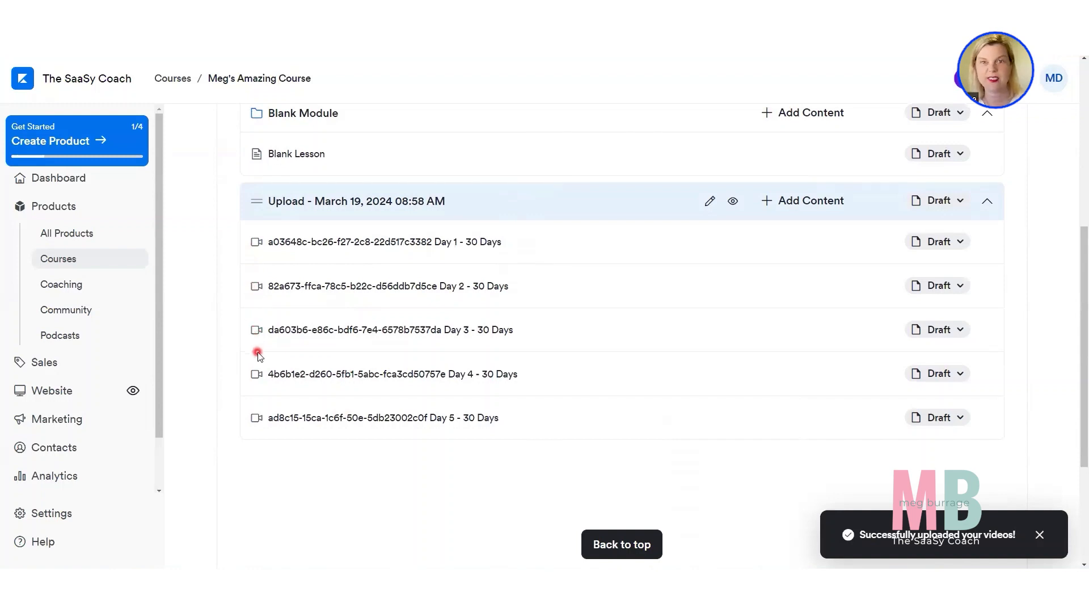
scroll(259, 355, up, 1)
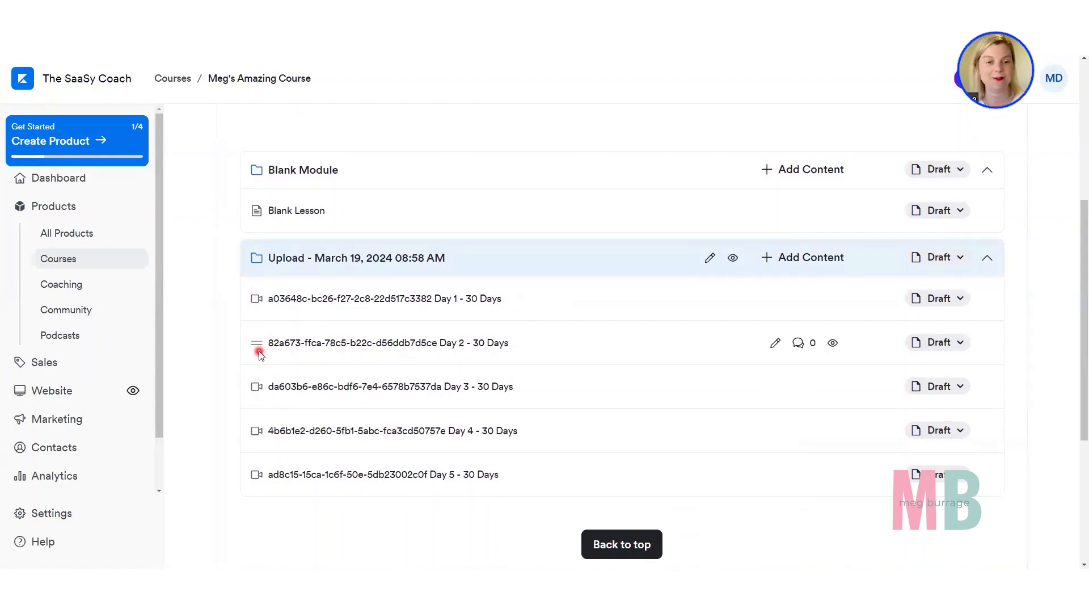
scroll(260, 353, up, 3)
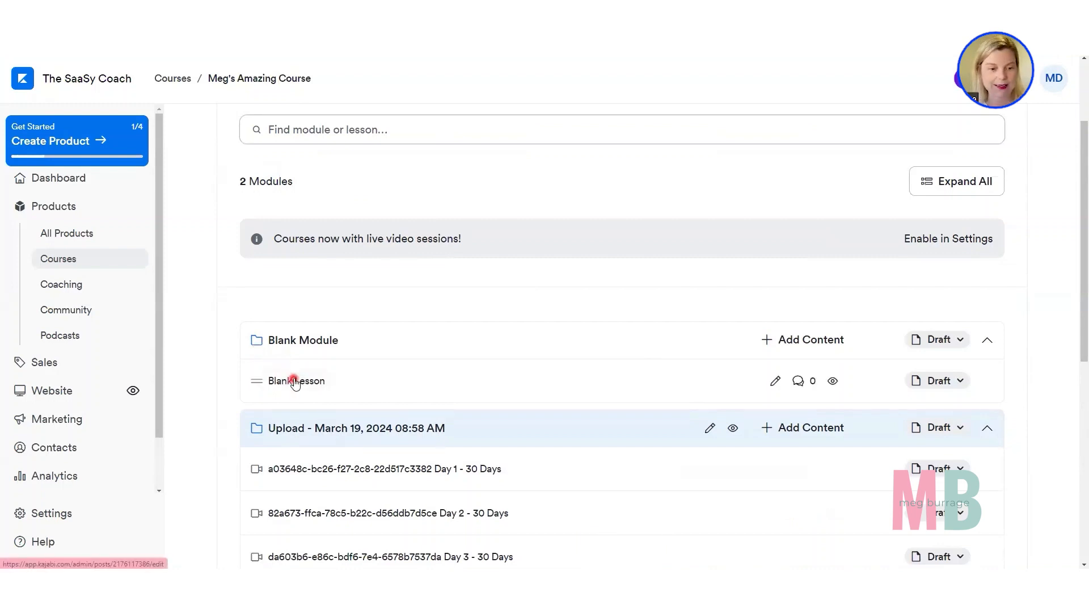
scroll(397, 320, up, 1)
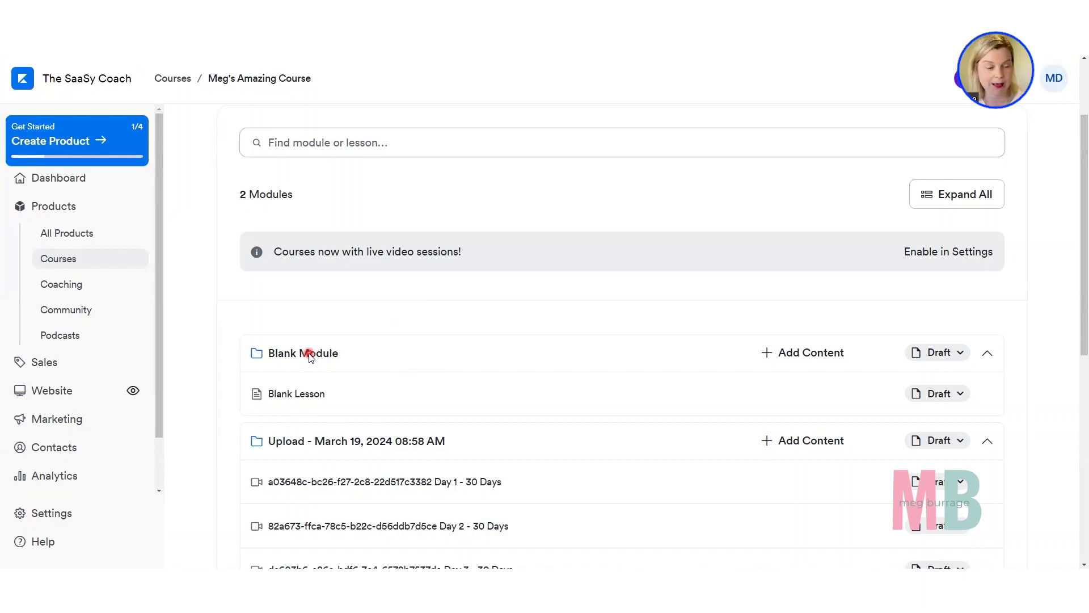
mouse_move(310, 357)
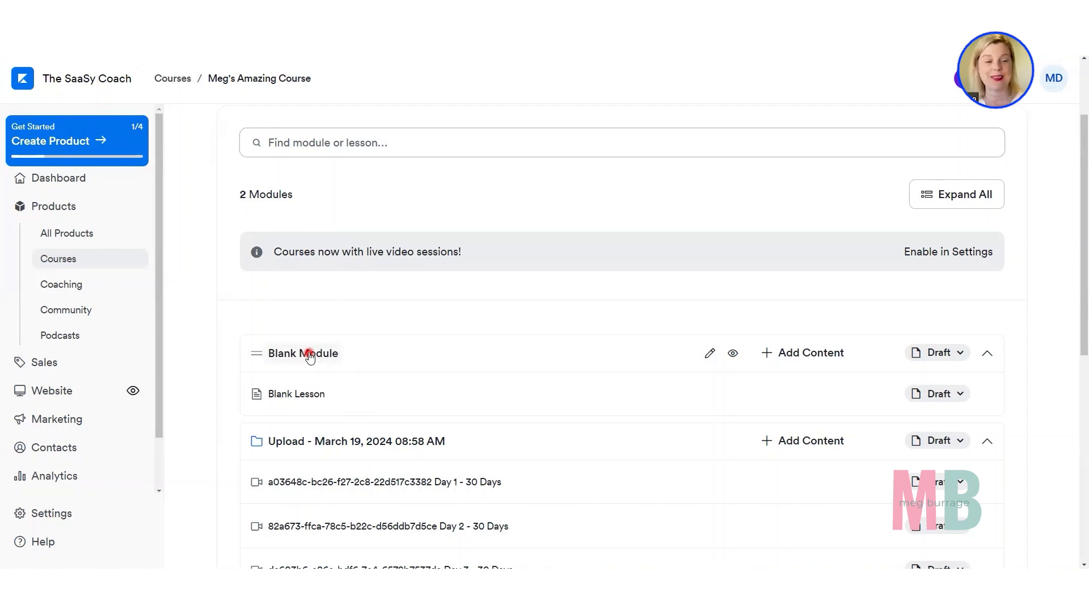
scroll(308, 336, down, 2)
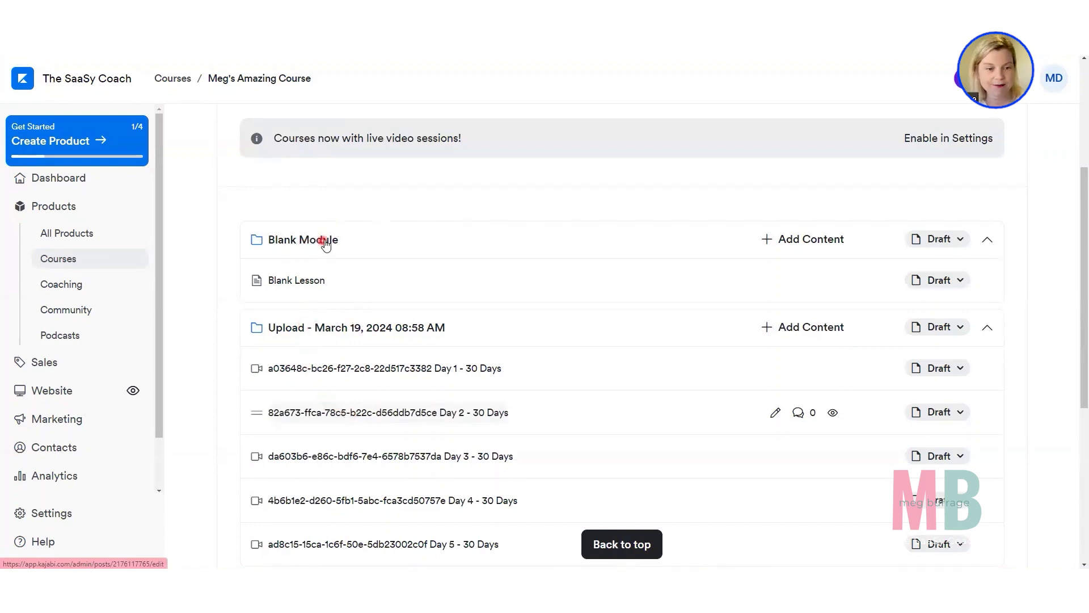
scroll(334, 249, up, 4)
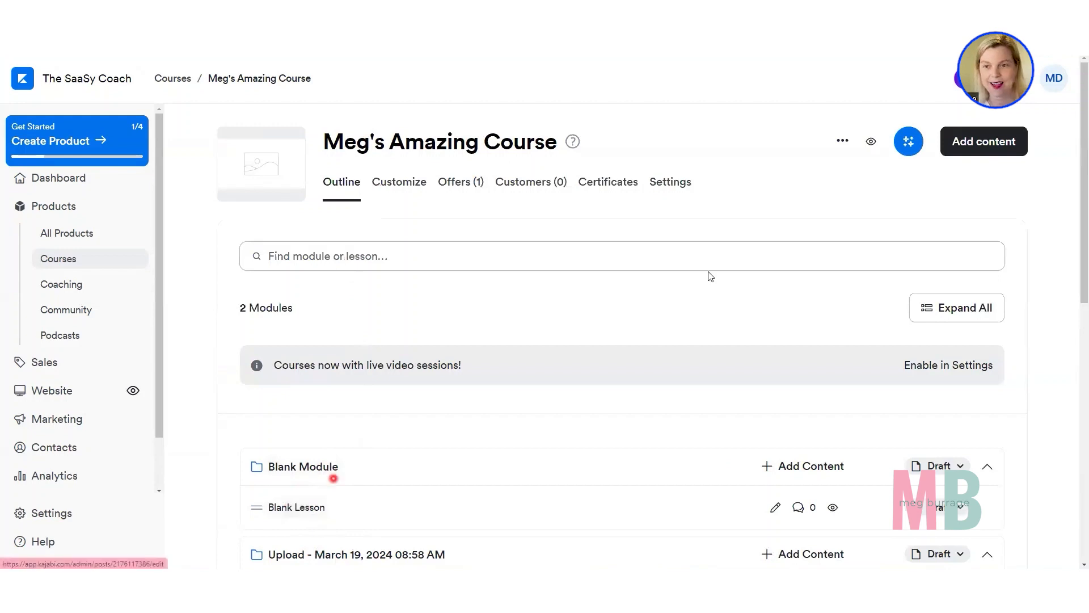
click(978, 153)
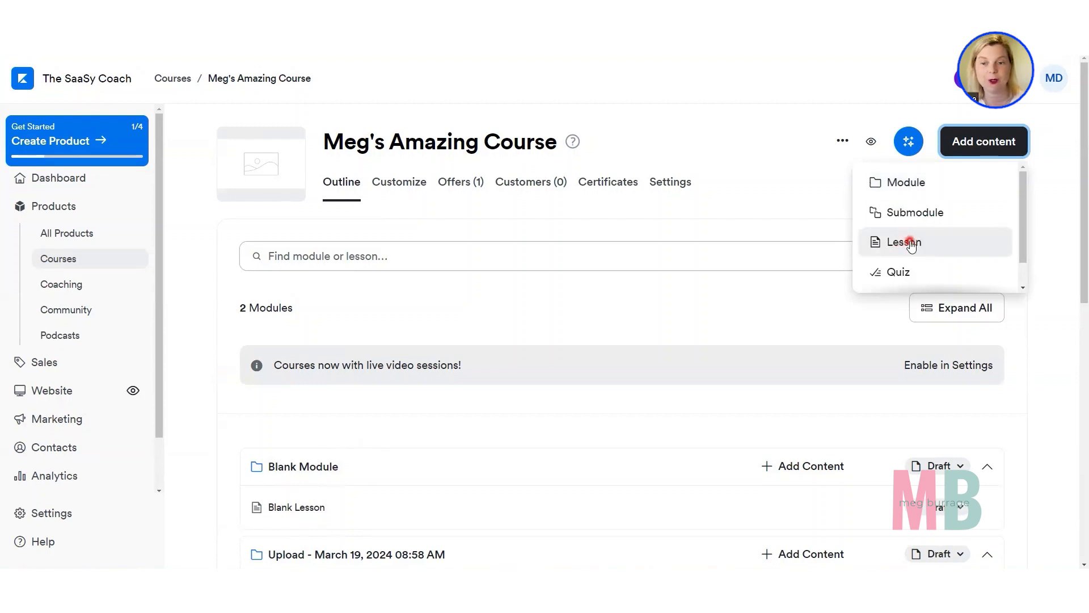
scroll(910, 244, down, 1)
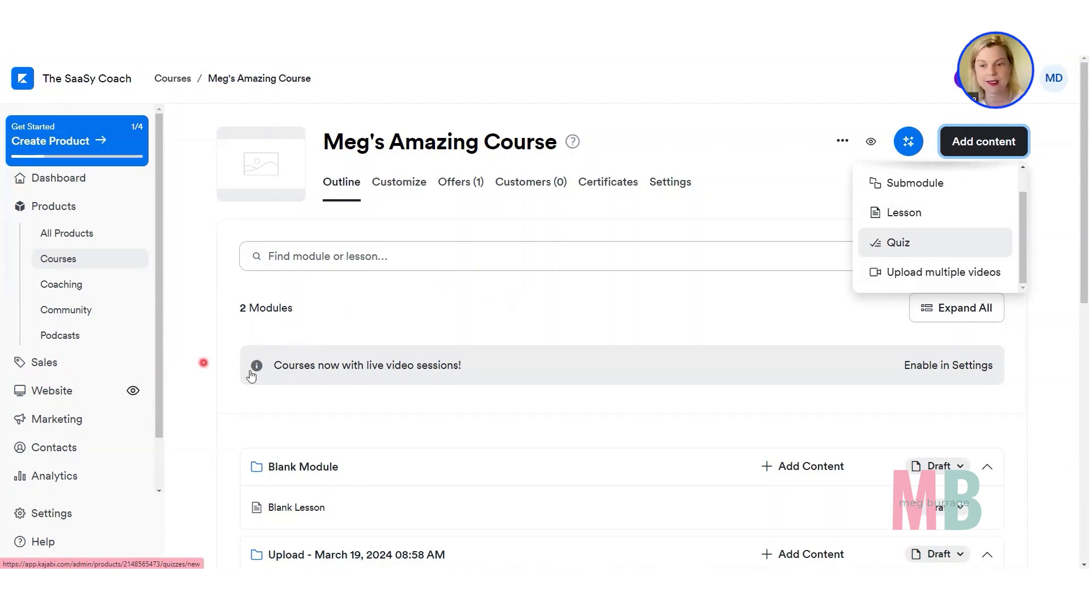
scroll(462, 382, down, 4)
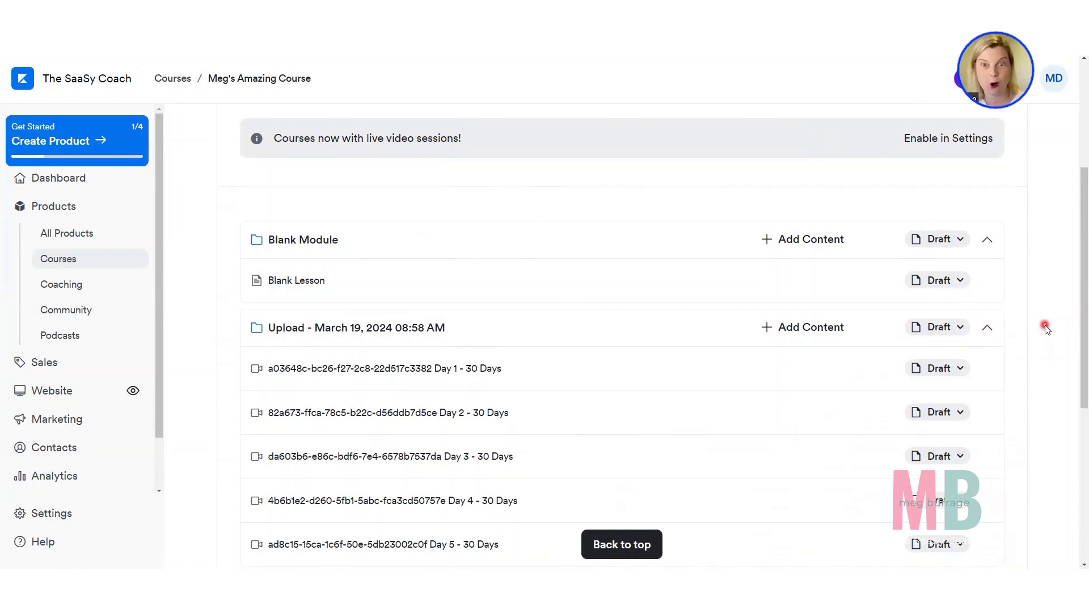
scroll(1045, 327, down, 3)
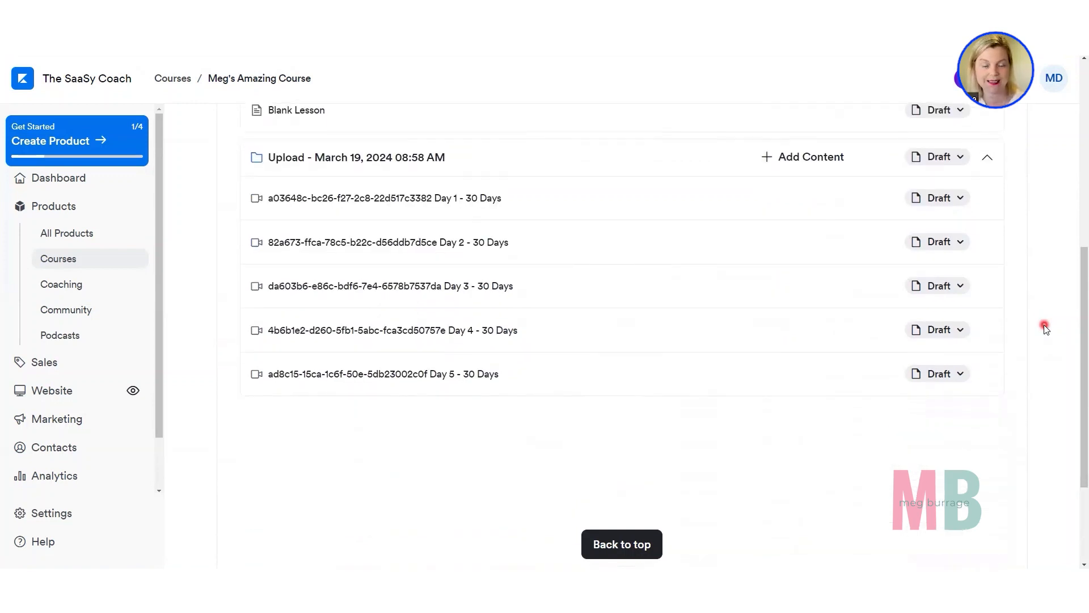